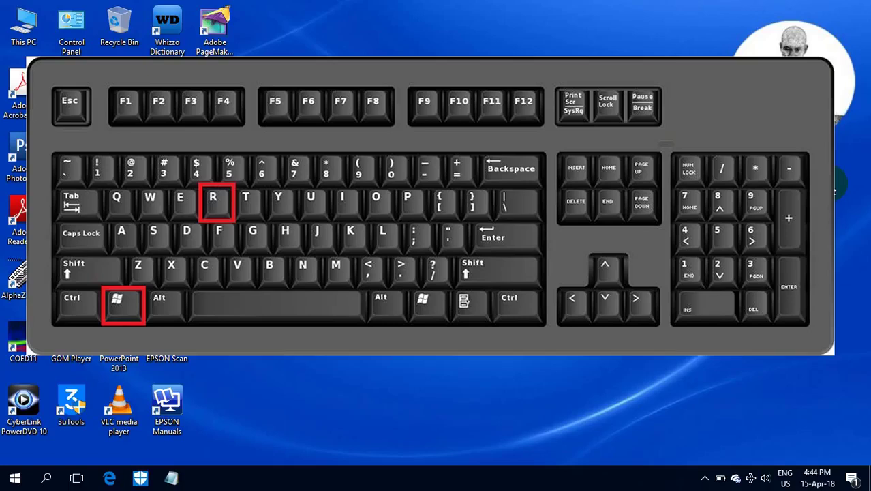
# Step: Open the Windows Run dialog with Win+R
pyautogui.press('super+r')
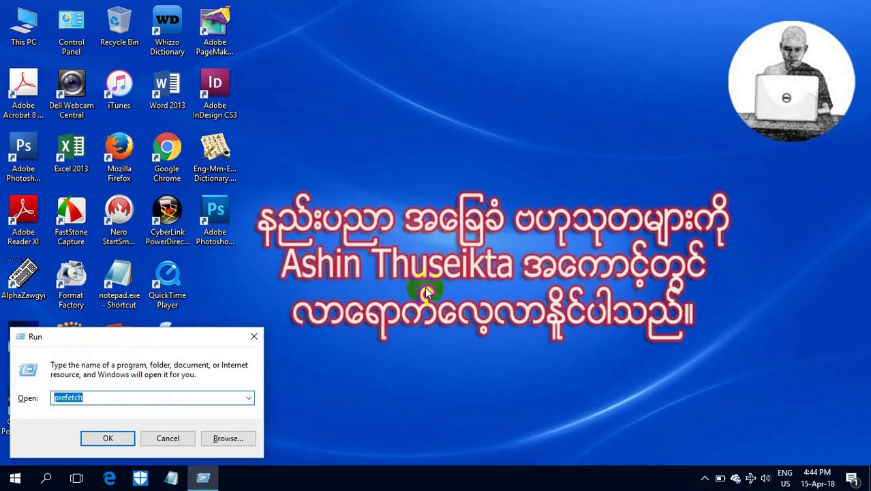
# Step: Run 'prefetch' from the Run dialog to open the Prefetch folder
pyautogui.click(88, 397)
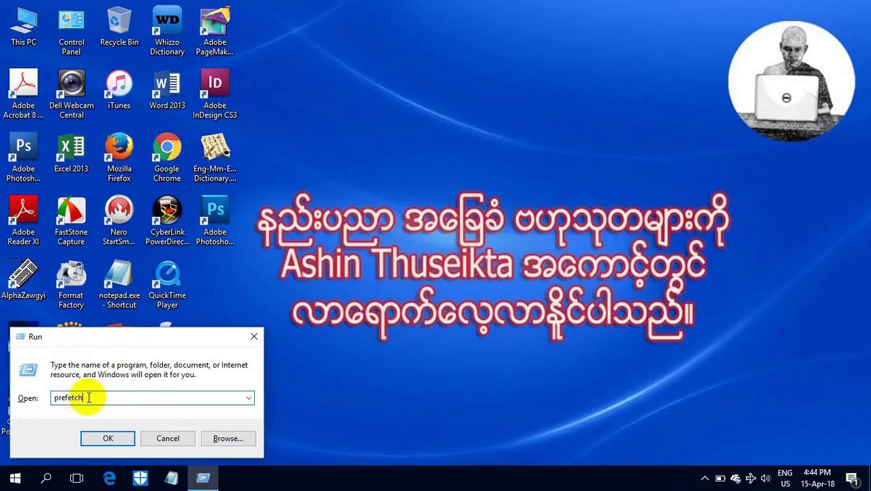
pyautogui.doubleClick(88, 397)
pyautogui.click(89, 399)
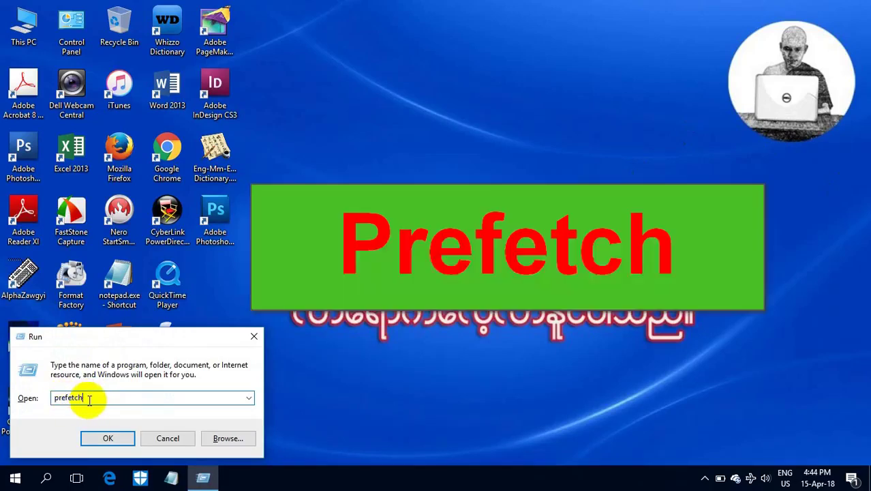
pyautogui.doubleClick(58, 398)
pyautogui.click(76, 401)
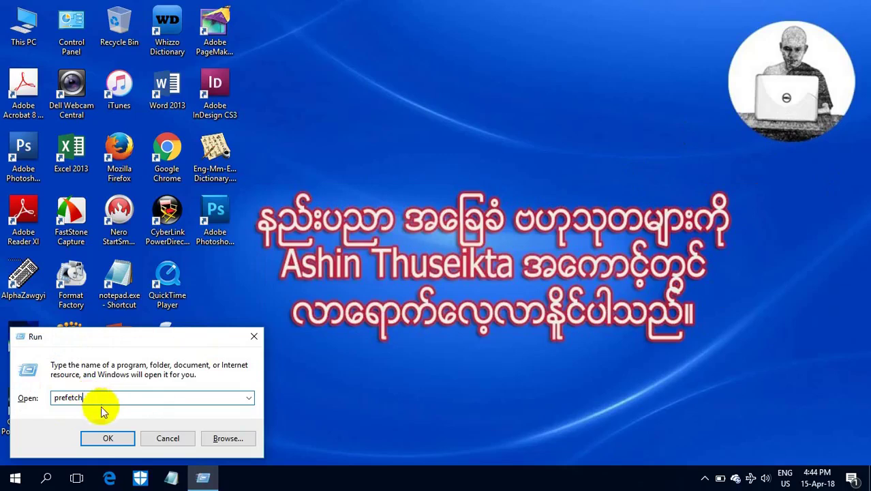
pyautogui.click(114, 438)
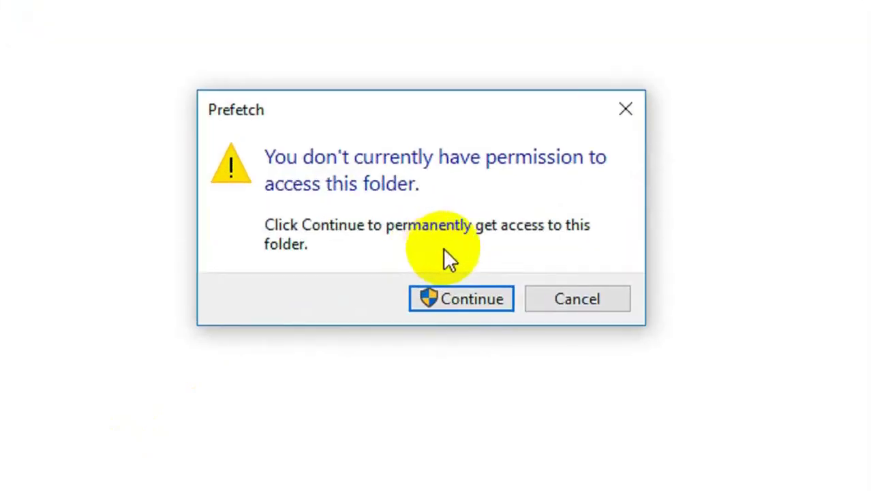
# Step: Grant permanent access to C:\Windows\Prefetch and select all 201 files
pyautogui.click(474, 300)
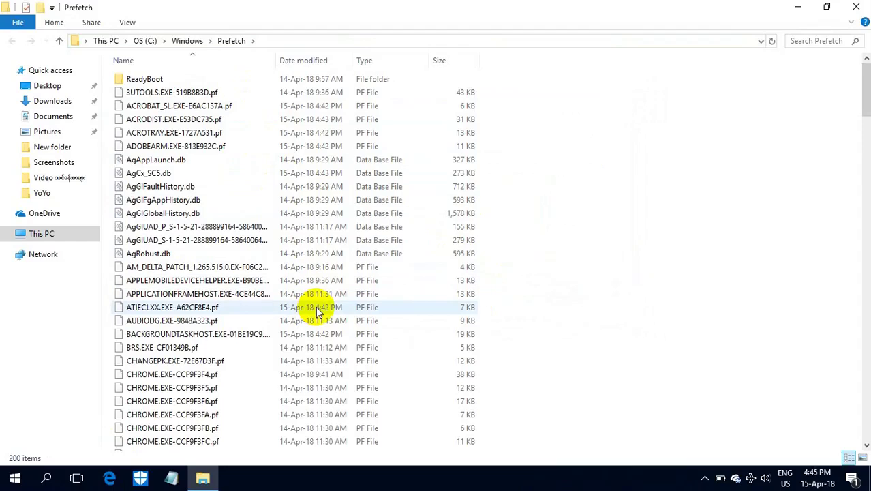
pyautogui.hotkey('ctrl', 'a')
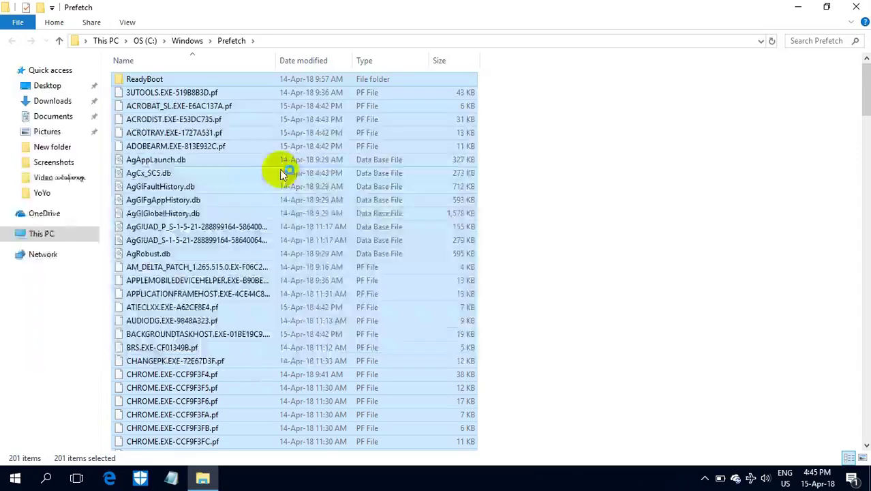
# Step: Permanently delete all Prefetch files, skipping the 4 in-use ones, and close the window
pyautogui.hotkey('shift', 'Delete')
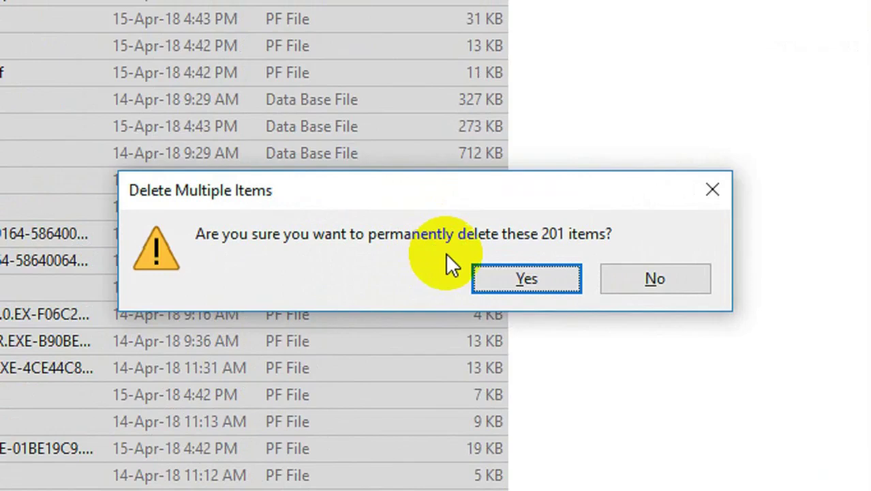
pyautogui.click(526, 279)
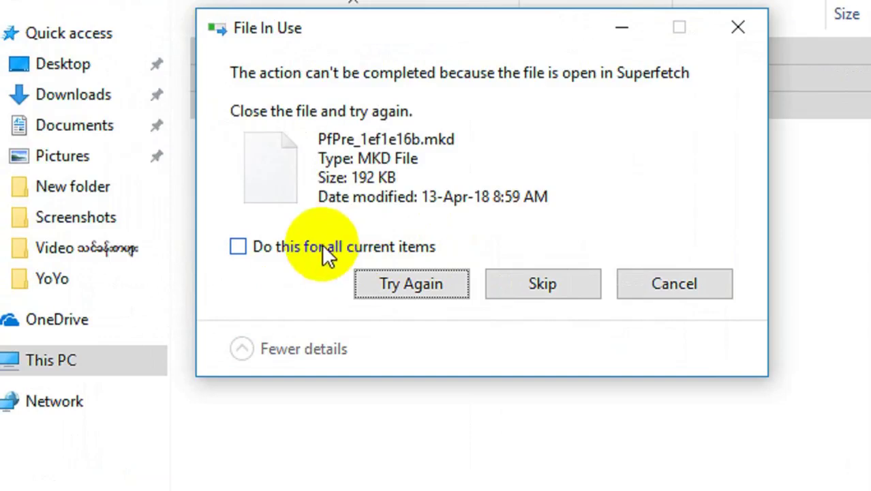
pyautogui.click(242, 244)
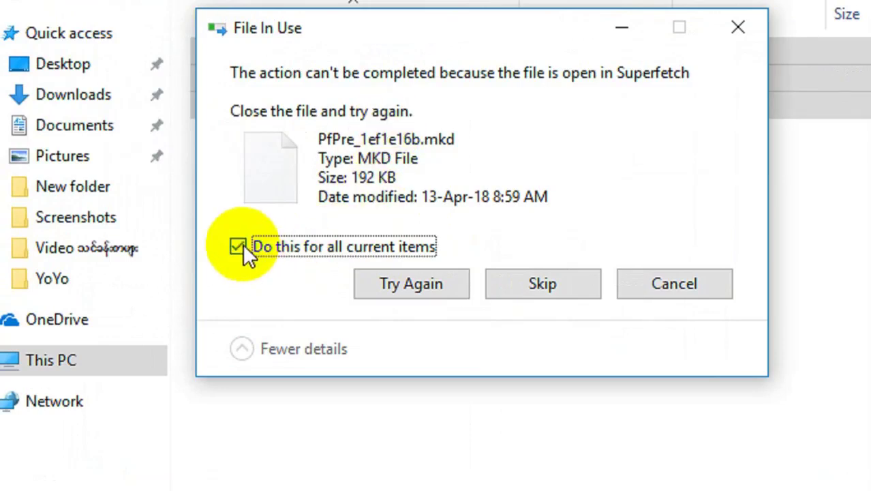
pyautogui.click(543, 287)
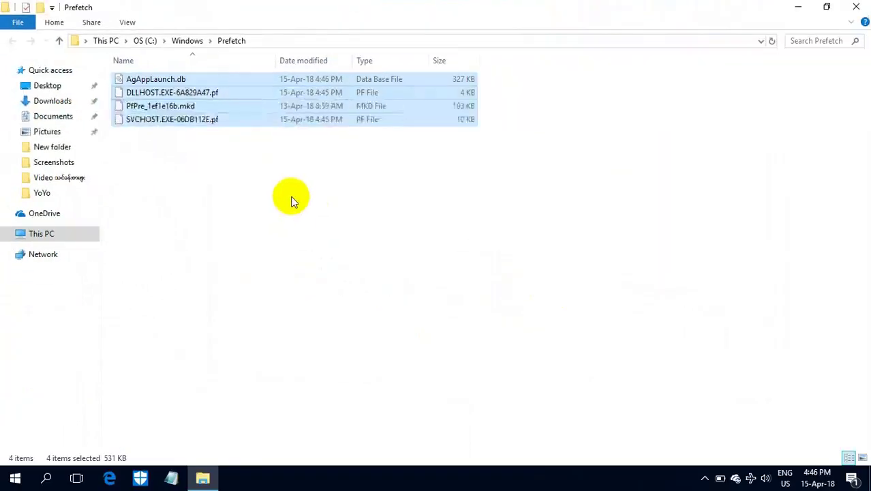
pyautogui.click(854, 6)
# Step: Open C:\Windows\Temp by running 'temp' and select all 1,710 items
pyautogui.press('super+r')
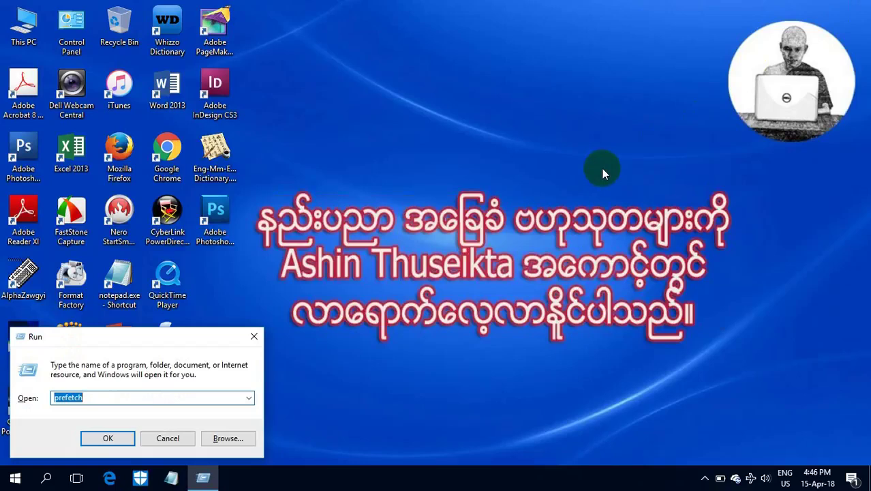
pyautogui.write('t')
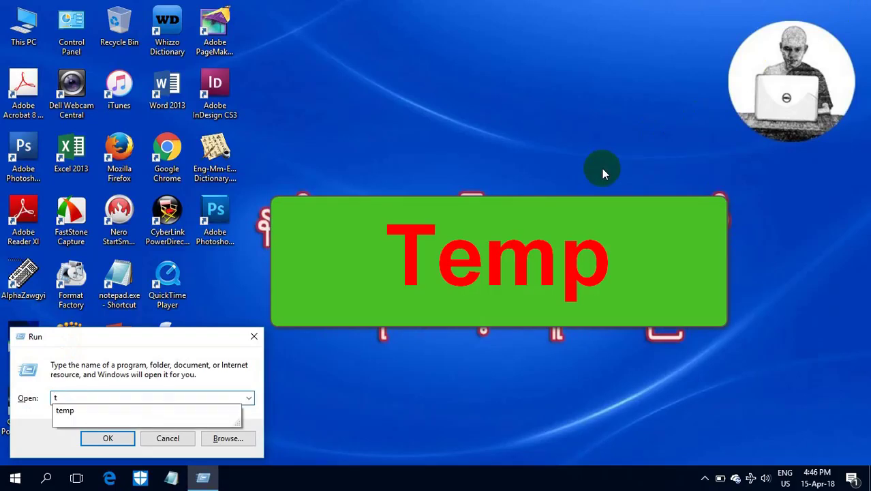
pyautogui.press('Down')
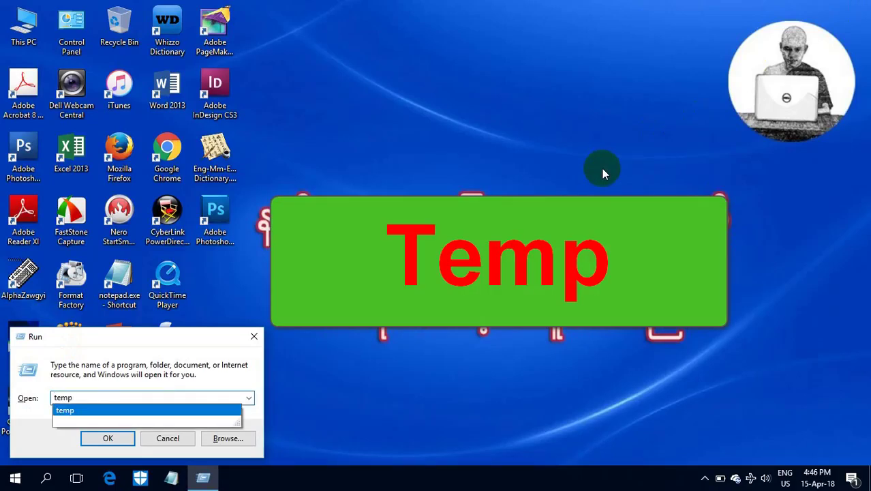
pyautogui.press('Return')
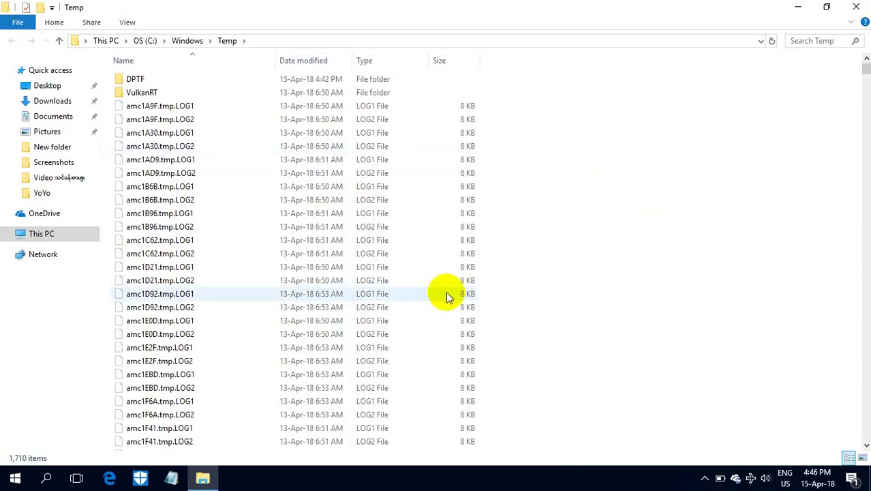
pyautogui.hotkey('ctrl', 'a')
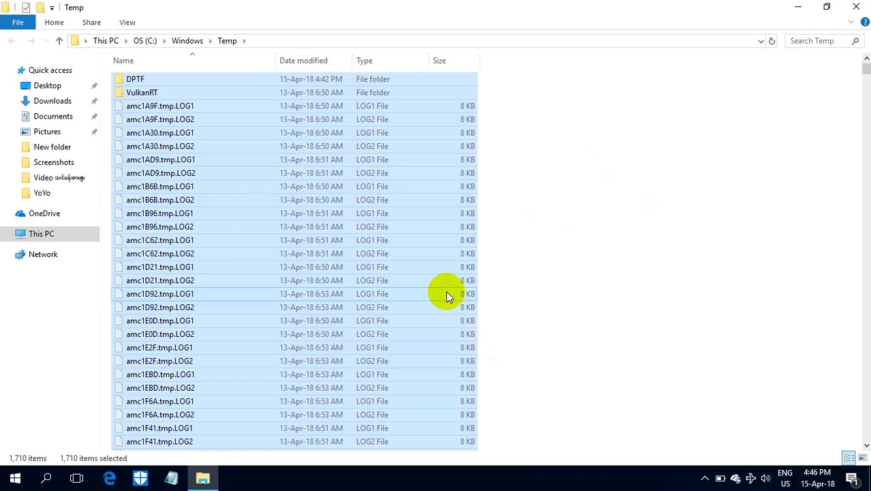
# Step: Permanently delete the Temp items, skipping system, in-use and admin-protected ones, then close the window
pyautogui.hotkey('shift', 'Delete')
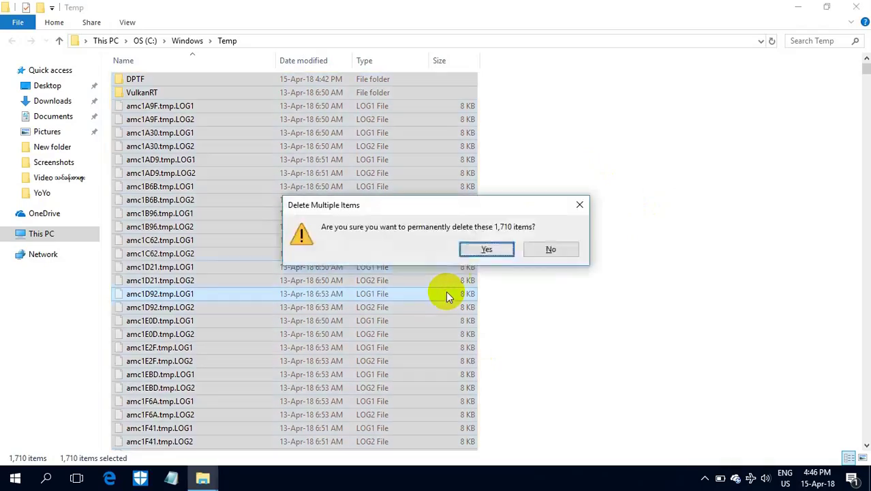
pyautogui.click(484, 249)
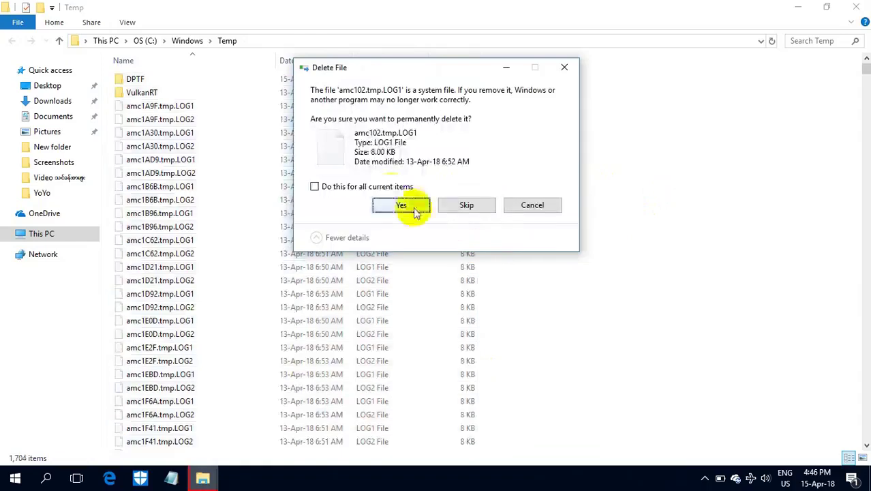
pyautogui.click(313, 186)
pyautogui.click(465, 207)
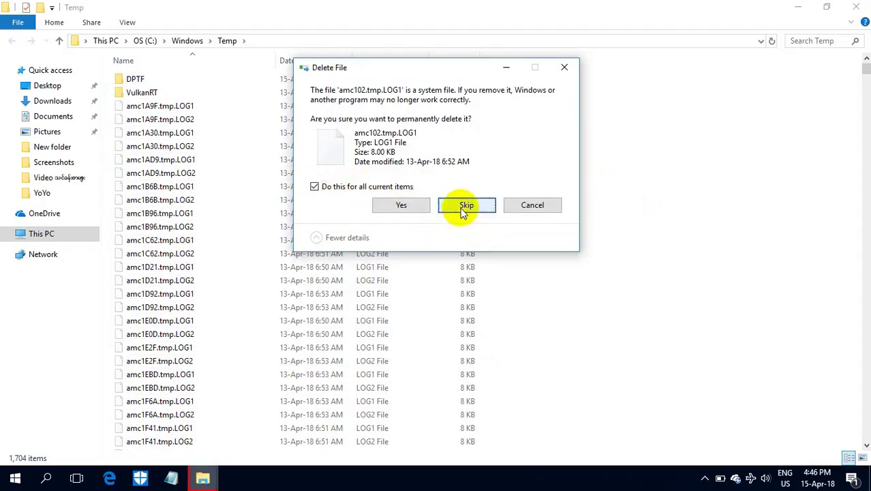
pyautogui.click(314, 187)
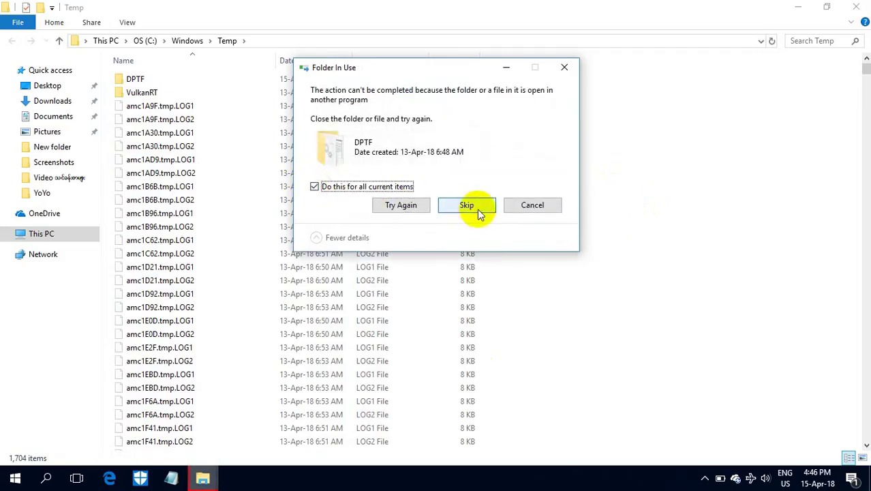
pyautogui.click(477, 210)
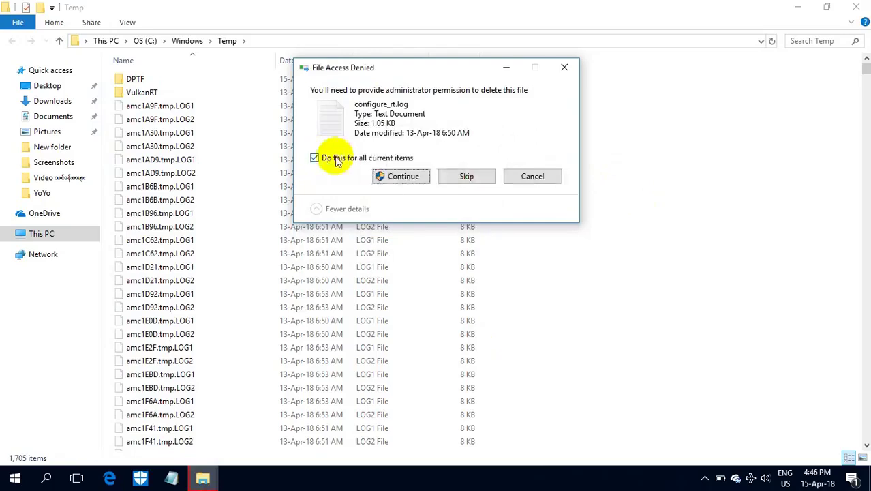
pyautogui.click(466, 177)
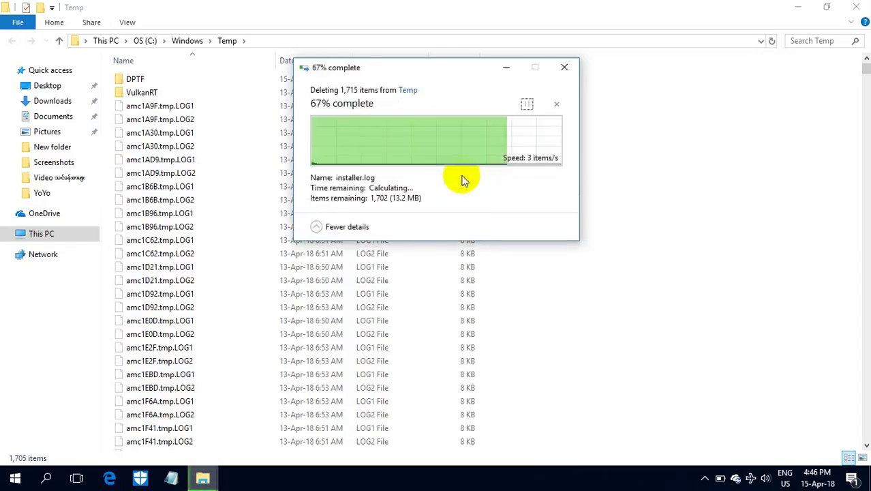
pyautogui.click(864, 9)
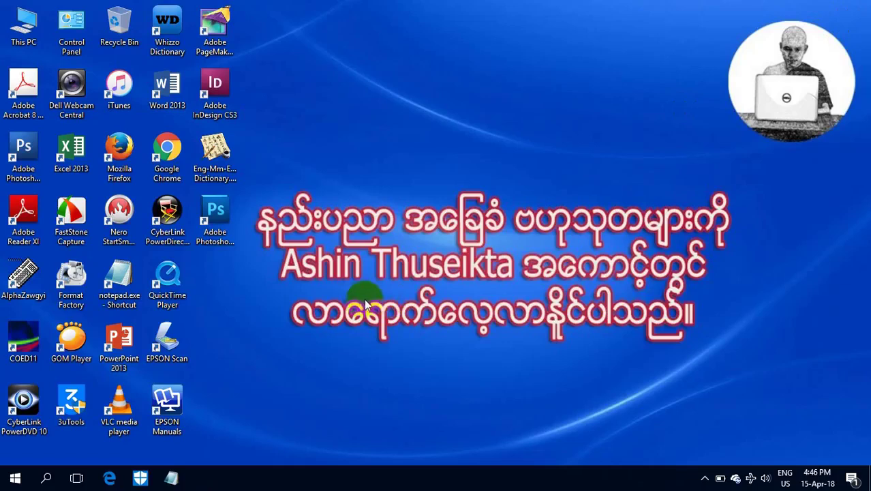
# Step: Run '%temp%' to open the user's AppData\Local\Temp folder with 22 items
pyautogui.press('super+r')
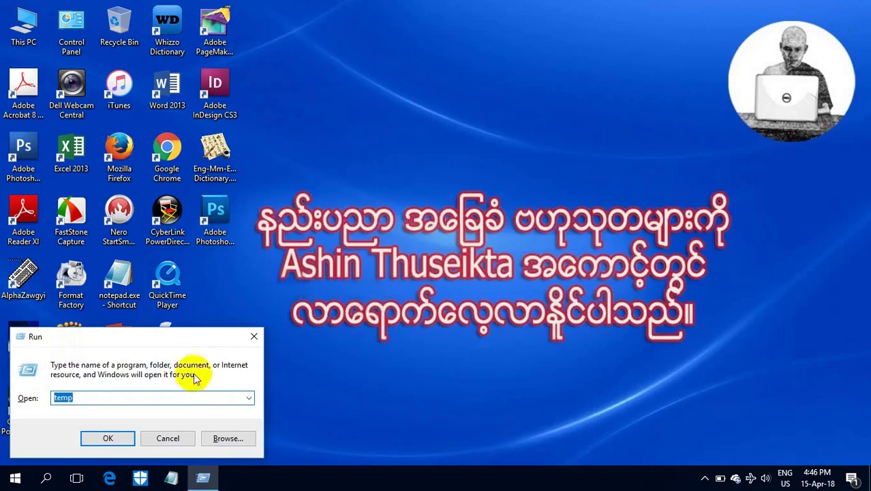
pyautogui.click(58, 401)
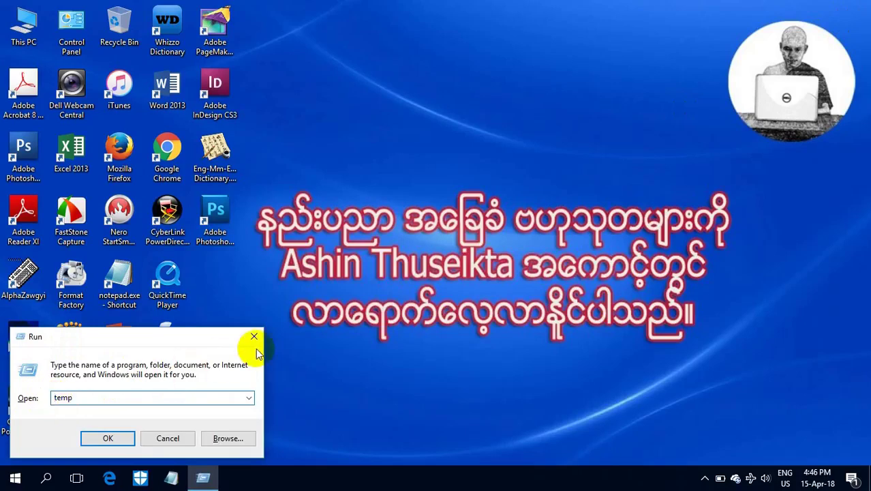
pyautogui.write('%')
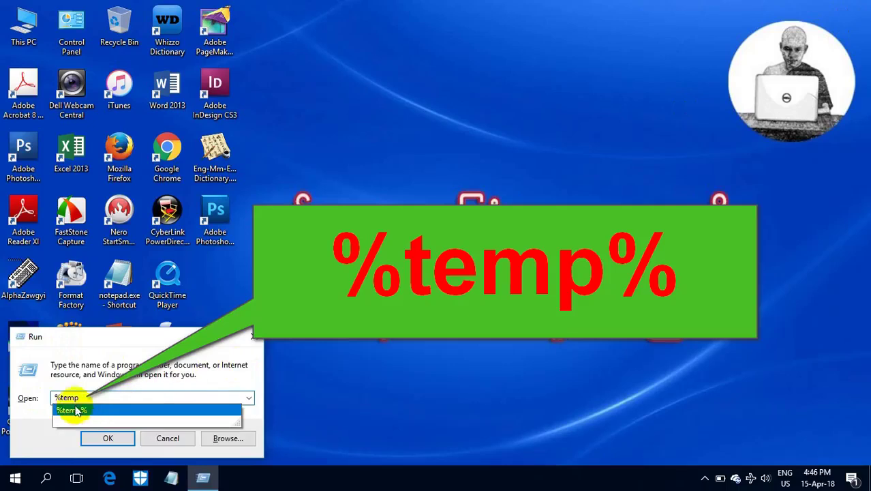
pyautogui.click(77, 409)
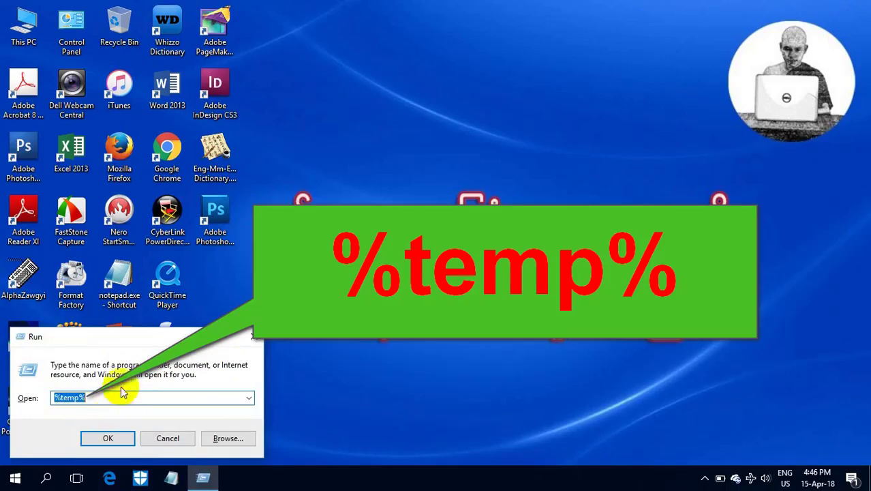
pyautogui.click(107, 438)
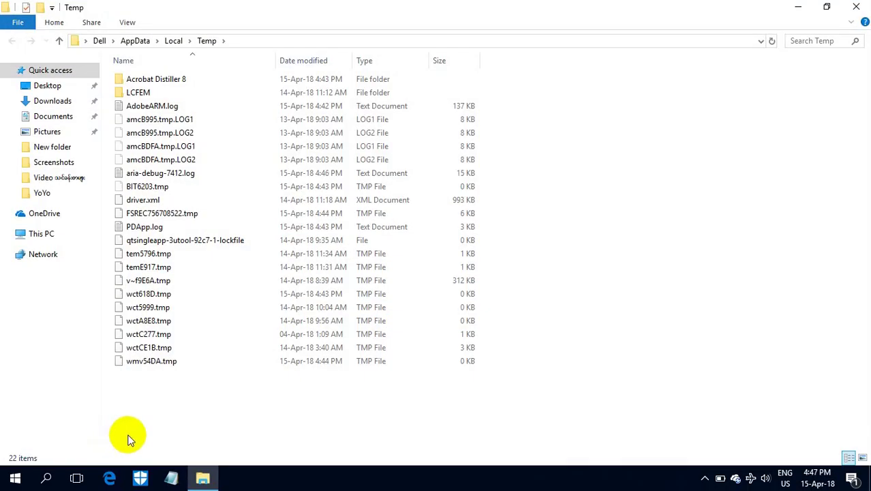
# Step: Permanently delete the 22 AppData\Local\Temp items, skipping system and in-use files, leaving 8
pyautogui.hotkey('ctrl', 'a')
pyautogui.hotkey('shift', 'Delete')
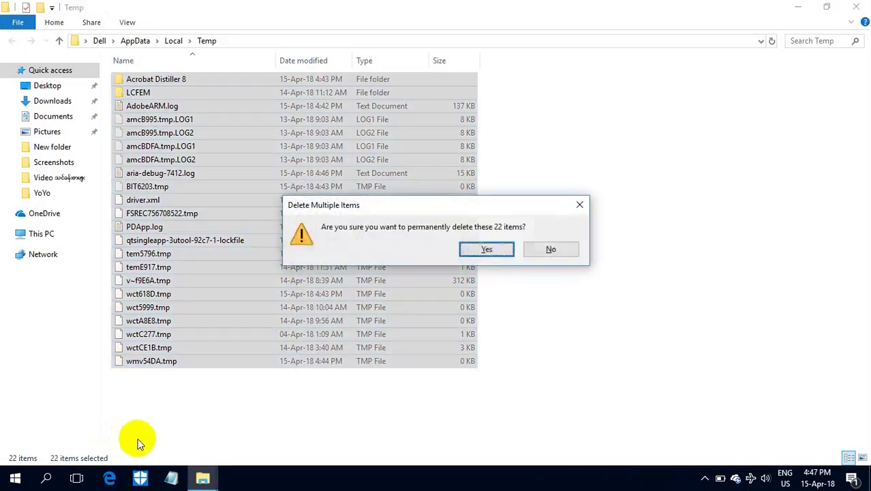
pyautogui.click(485, 249)
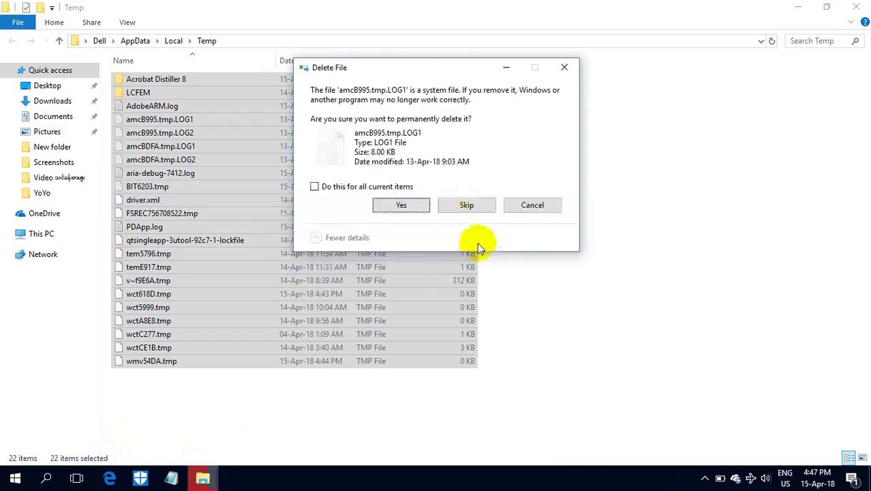
pyautogui.click(314, 186)
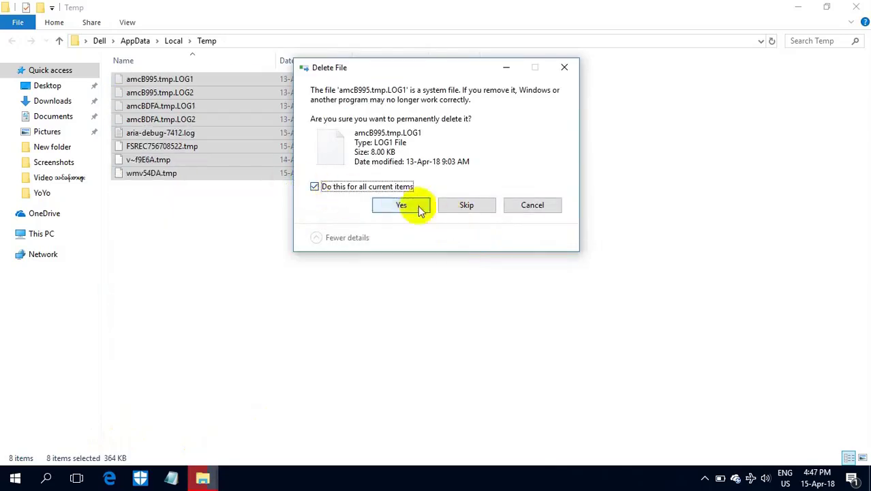
pyautogui.click(464, 207)
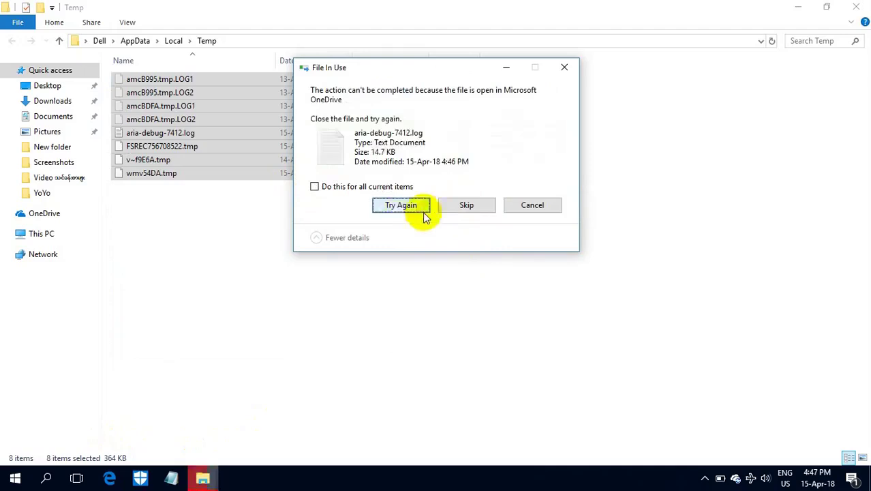
pyautogui.click(314, 187)
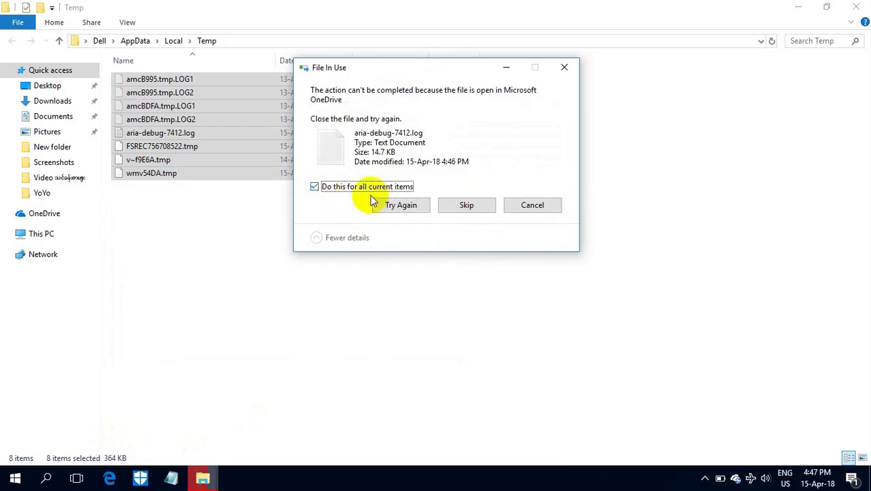
pyautogui.click(464, 208)
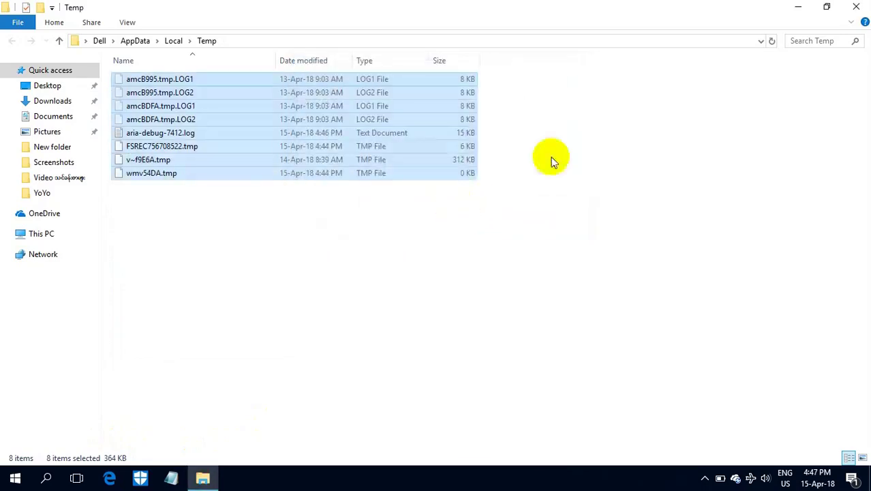
# Step: Close the Temp window and open the Recent folder by running 'recent'
pyautogui.click(856, 7)
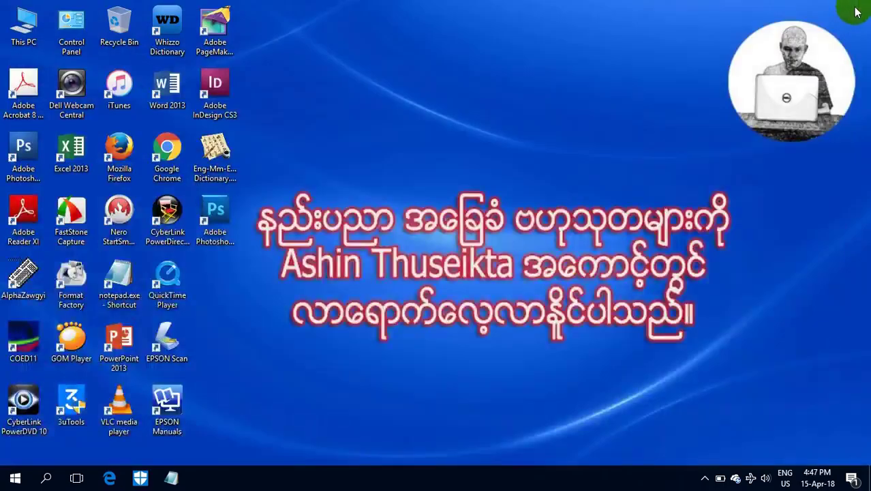
pyautogui.press('super+r')
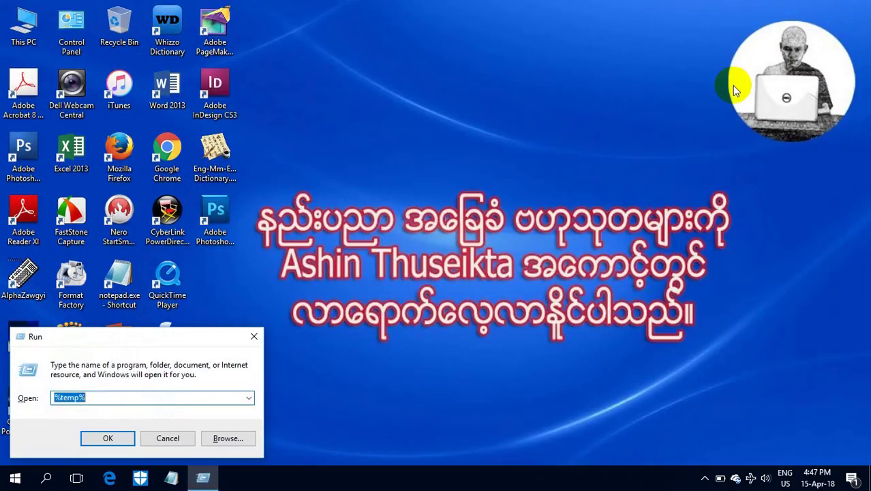
pyautogui.write('r')
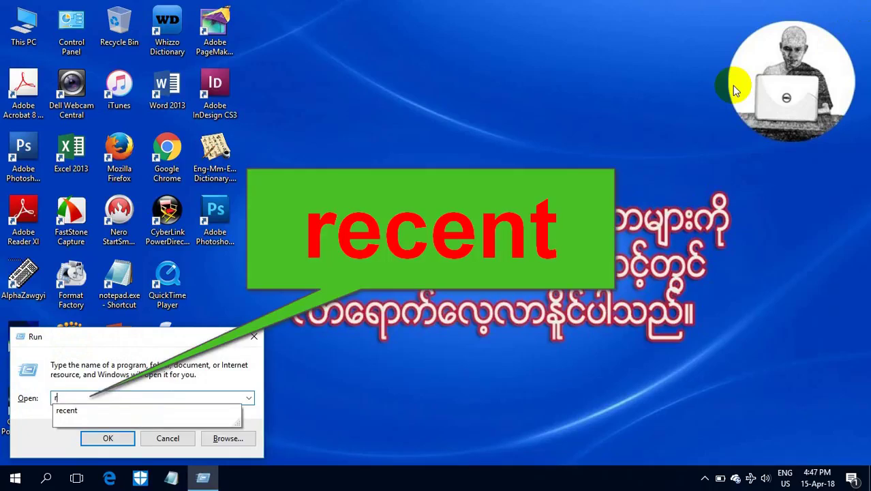
pyautogui.press('Down')
pyautogui.press('Return')
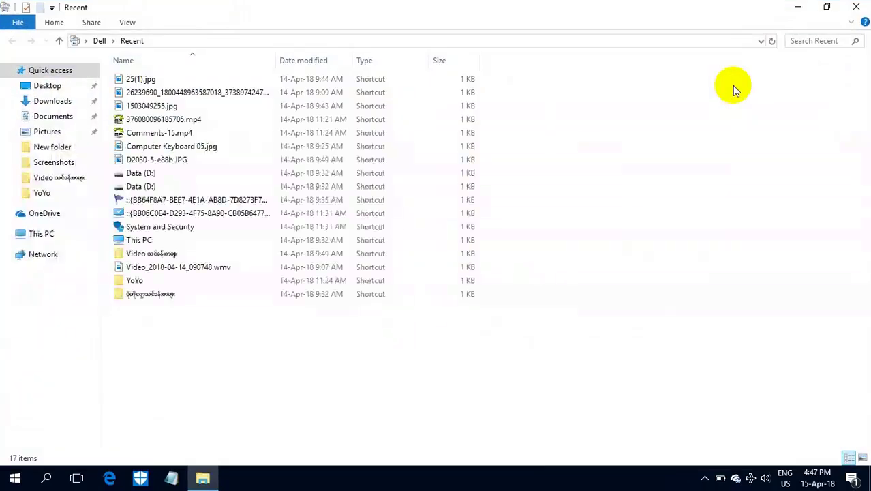
# Step: Delete all 17 shortcuts in Recent and close the empty folder
pyautogui.hotkey('ctrl', 'a')
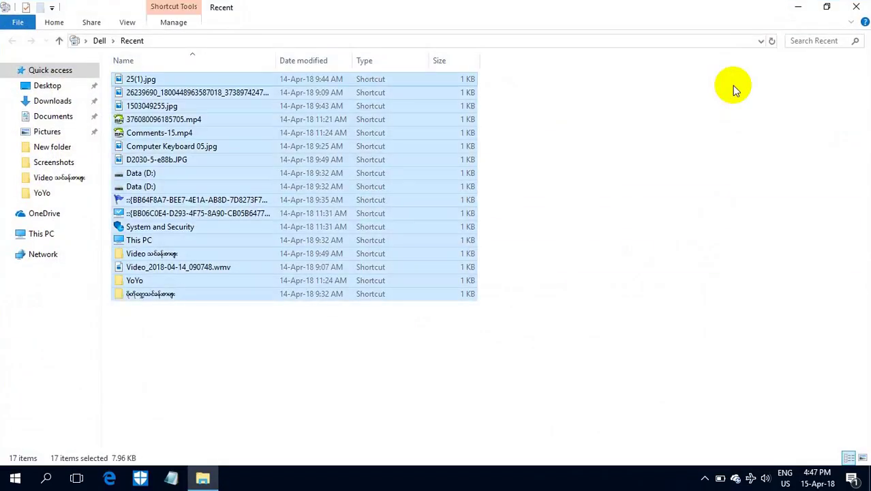
pyautogui.press('Delete')
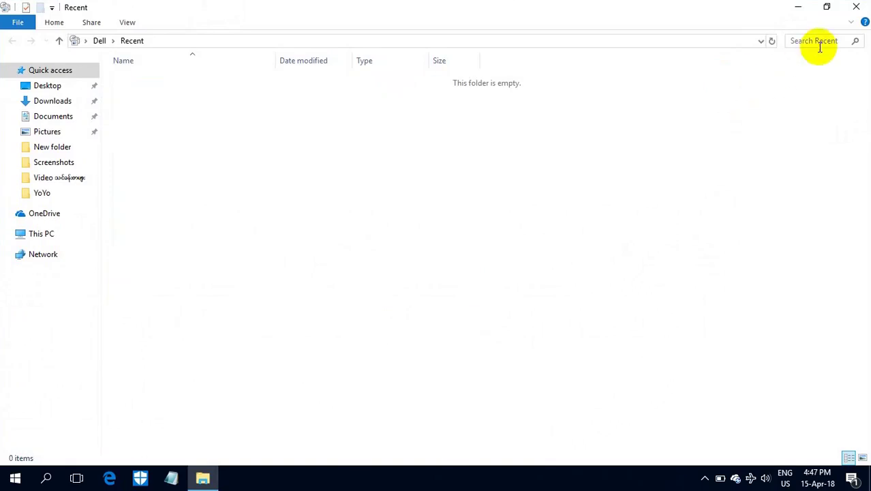
pyautogui.click(854, 8)
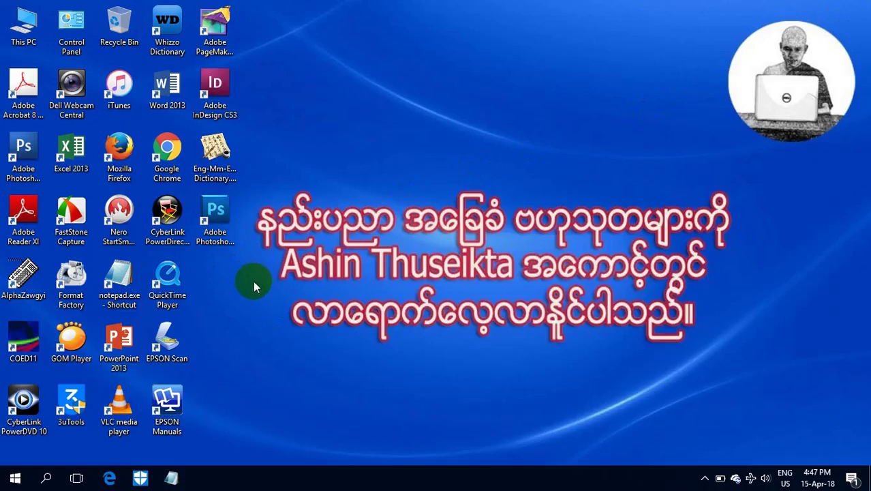
# Step: Run 'cleanmgr' to launch Disk Cleanup's drive selection for OS (C:)
pyautogui.press('super+r')
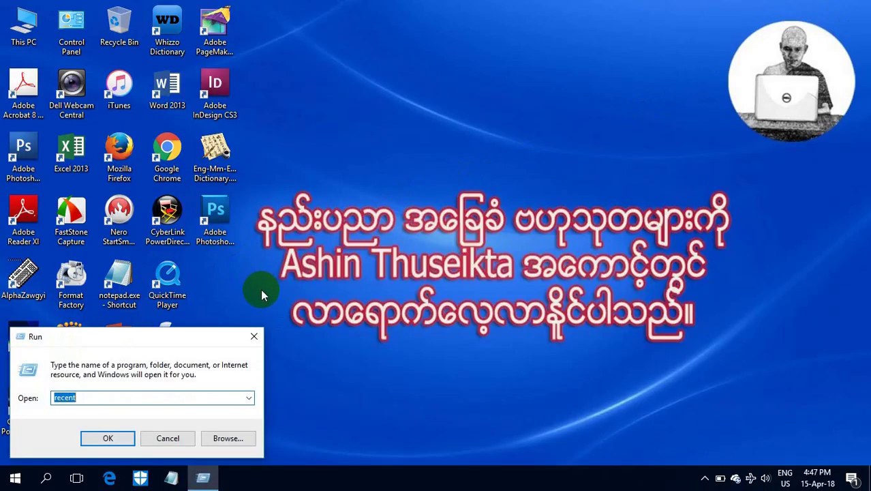
pyautogui.write('c')
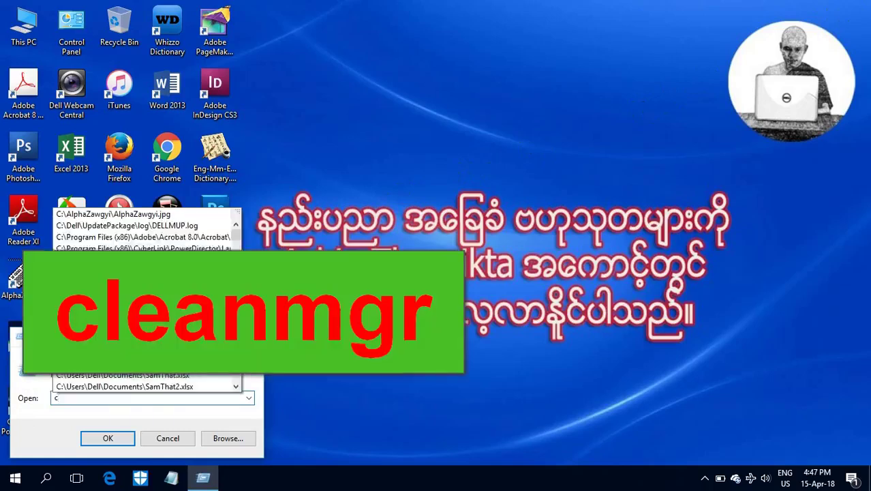
pyautogui.write('le')
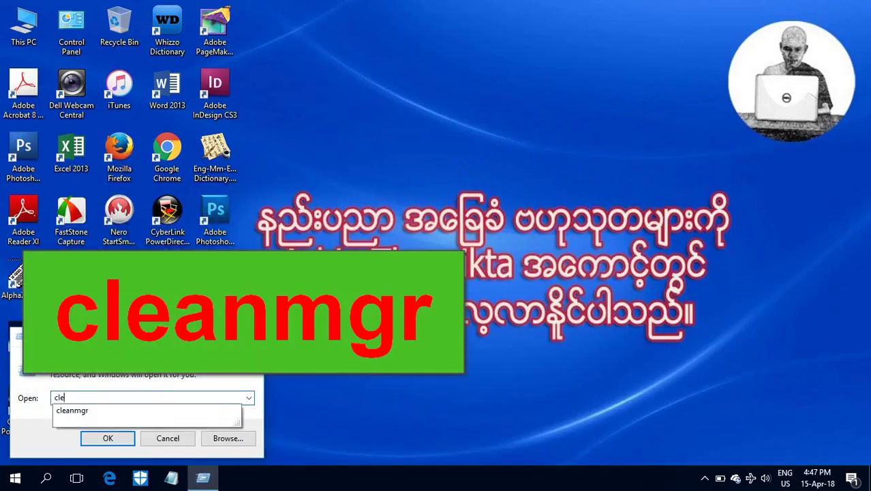
pyautogui.click(99, 411)
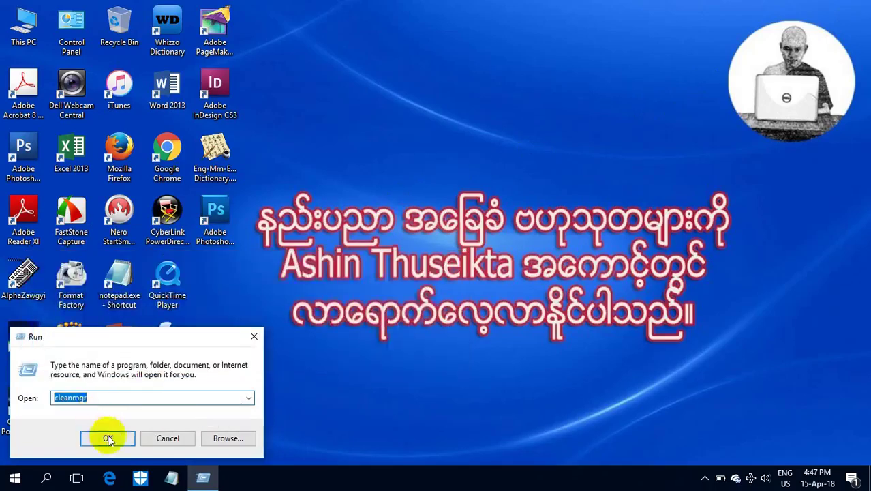
pyautogui.click(107, 438)
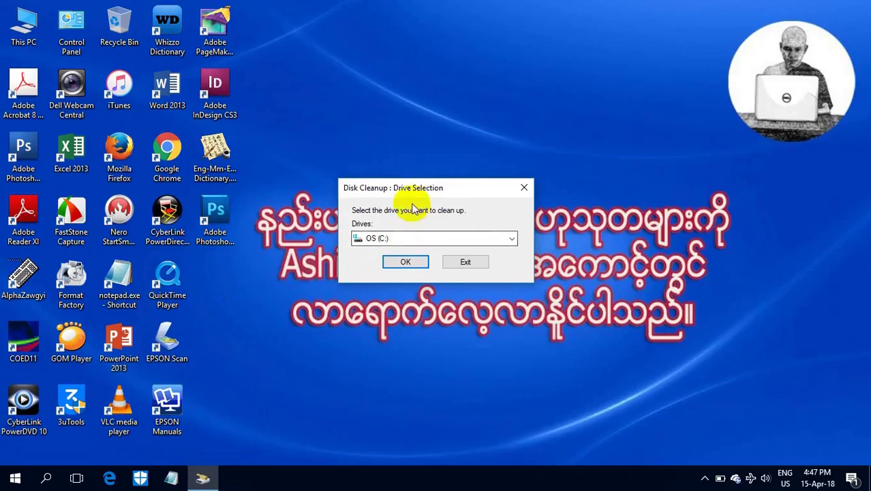
# Step: Scan drive OS (C:), scroll through the Files to delete list, then choose 'Clean up system files'
pyautogui.moveTo(416, 196); pyautogui.dragTo(330, 106)
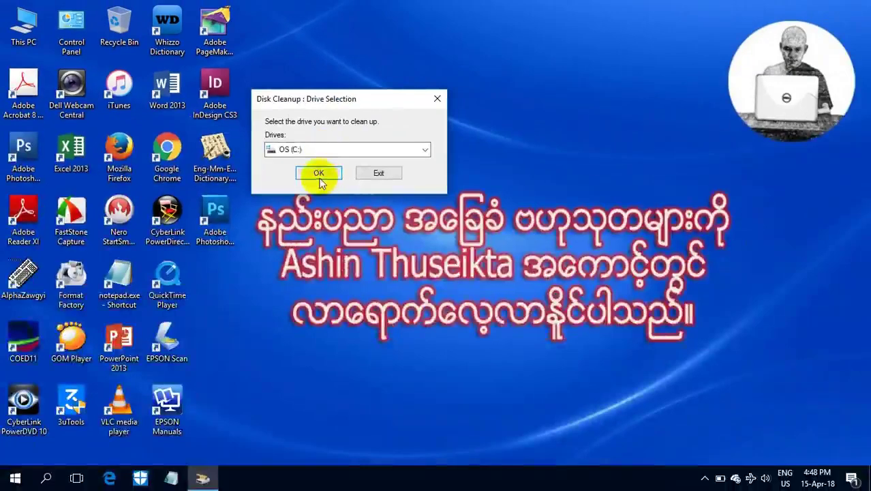
pyautogui.click(320, 173)
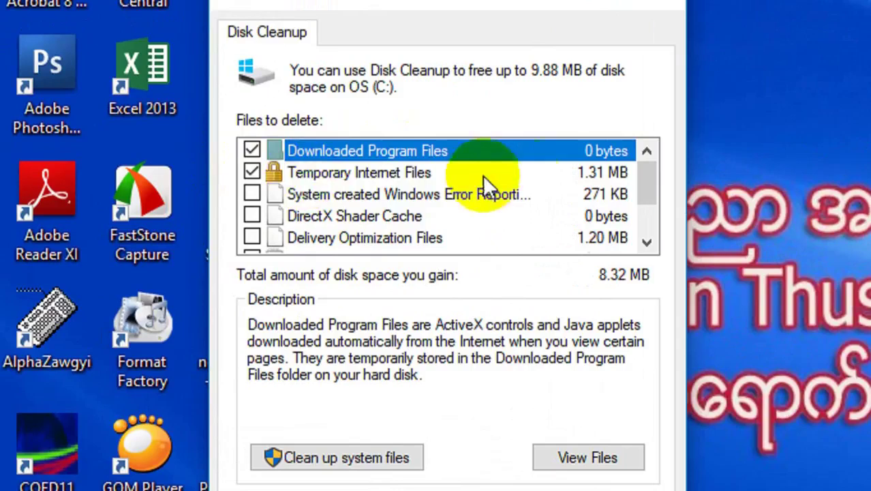
pyautogui.moveTo(642, 173); pyautogui.dragTo(656, 204)
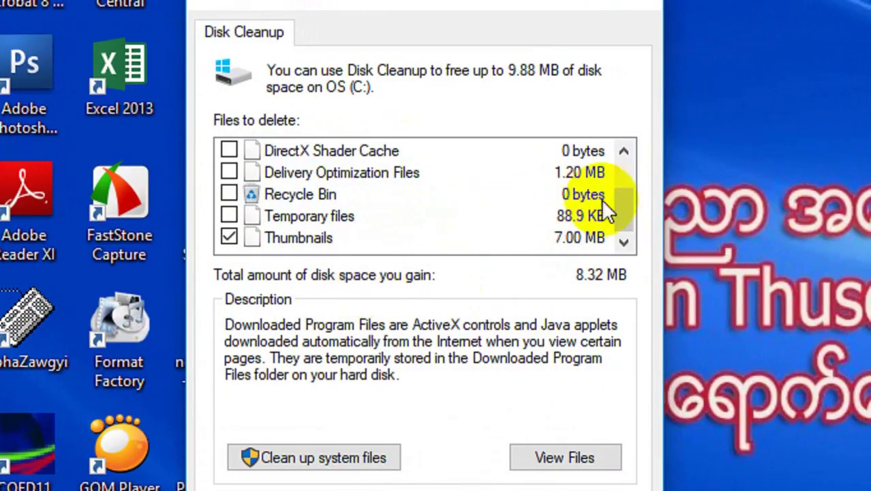
pyautogui.click(618, 206)
pyautogui.moveTo(618, 205); pyautogui.dragTo(613, 162)
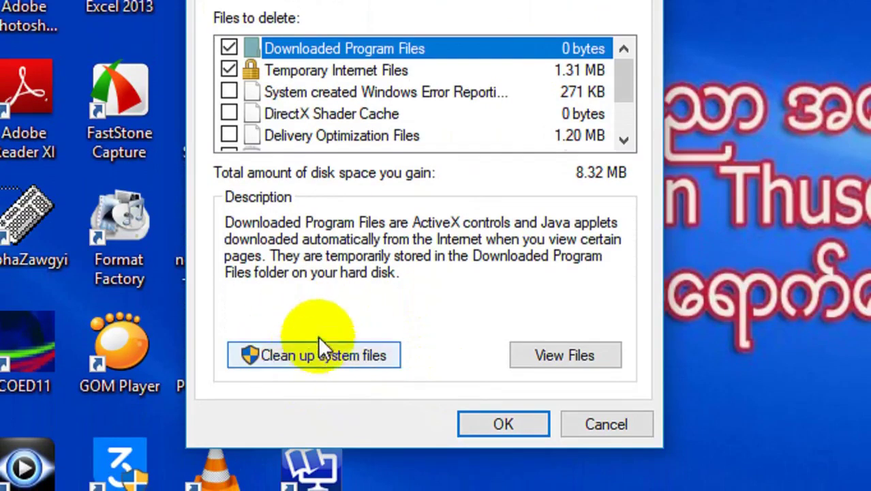
pyautogui.click(324, 352)
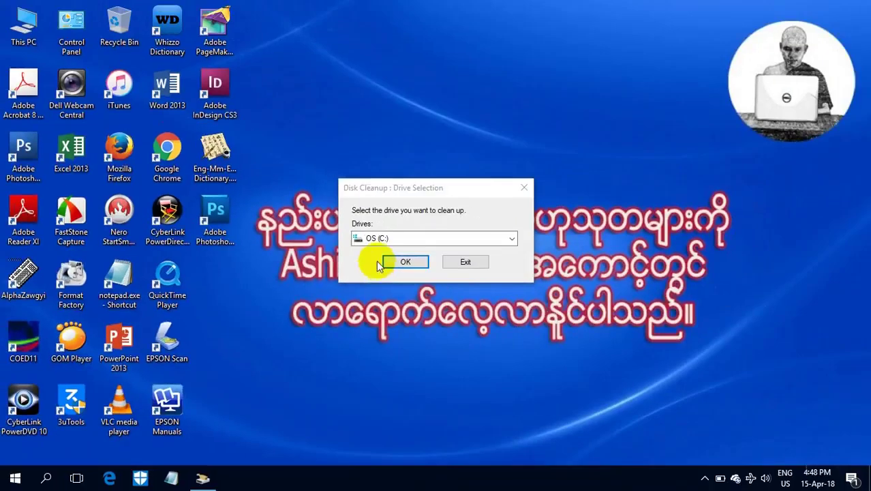
# Step: Confirm OS (C:) in Drive Selection to rescan it including system files
pyautogui.click(407, 263)
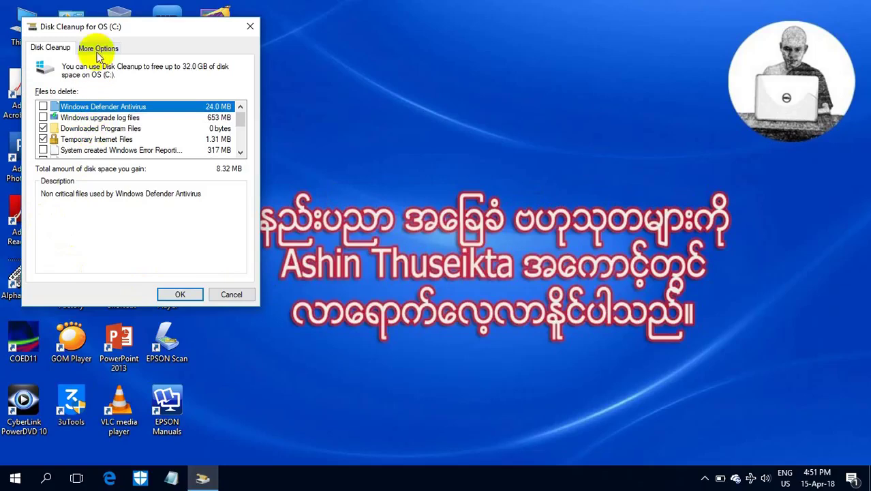
# Step: Confirm the Disk Cleanup on OS (C:) and approve permanently deleting the checked files
pyautogui.moveTo(156, 36); pyautogui.dragTo(476, 67)
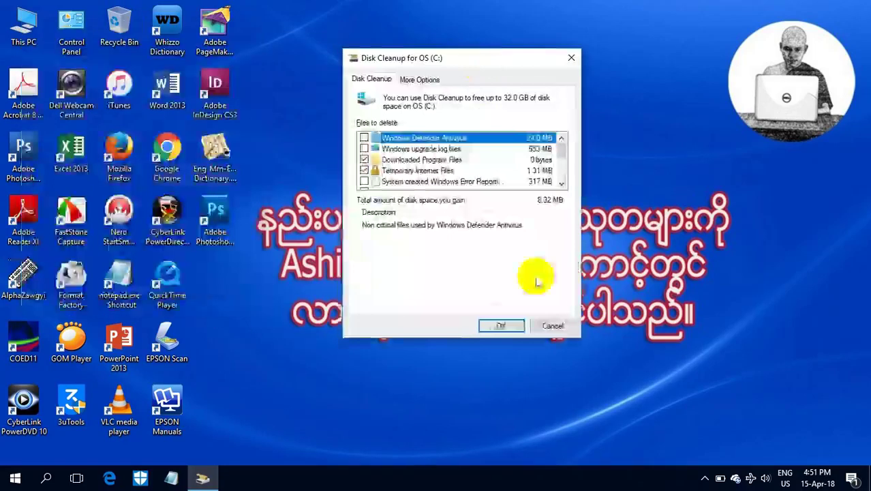
pyautogui.click(496, 330)
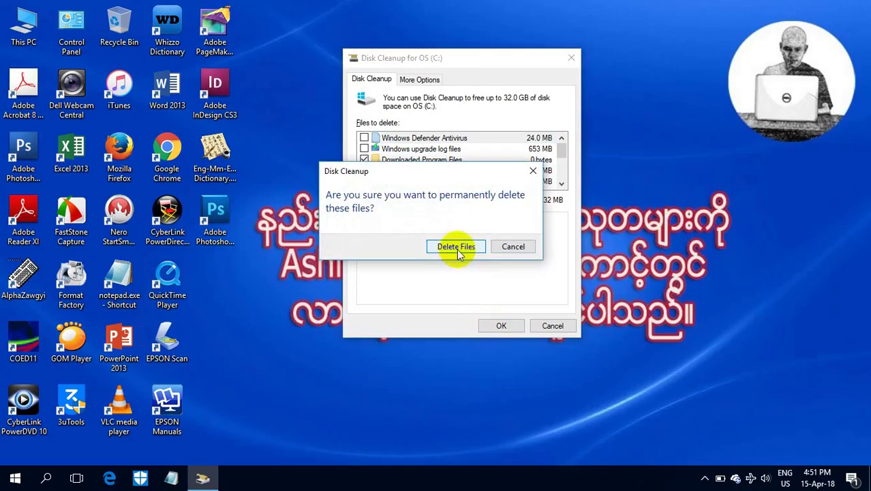
pyautogui.moveTo(436, 179); pyautogui.dragTo(366, 196)
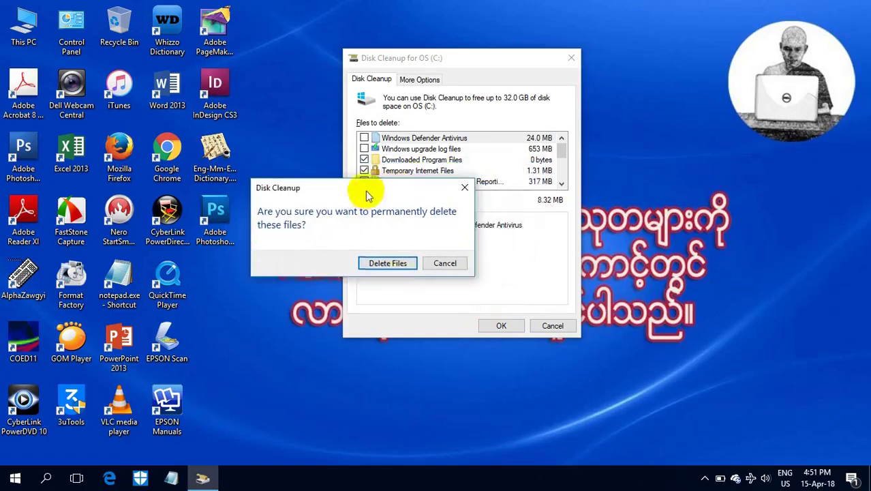
pyautogui.click(385, 265)
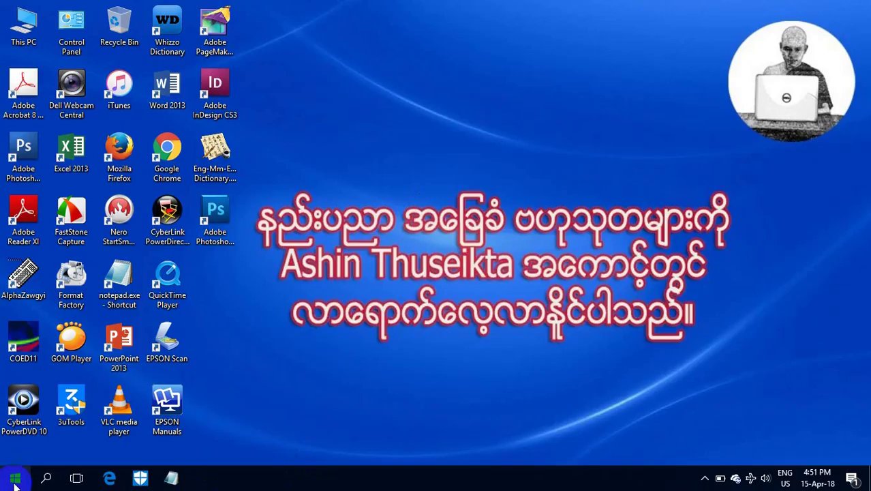
pyautogui.rightClick(15, 483)
pyautogui.click(15, 483)
pyautogui.click(16, 482)
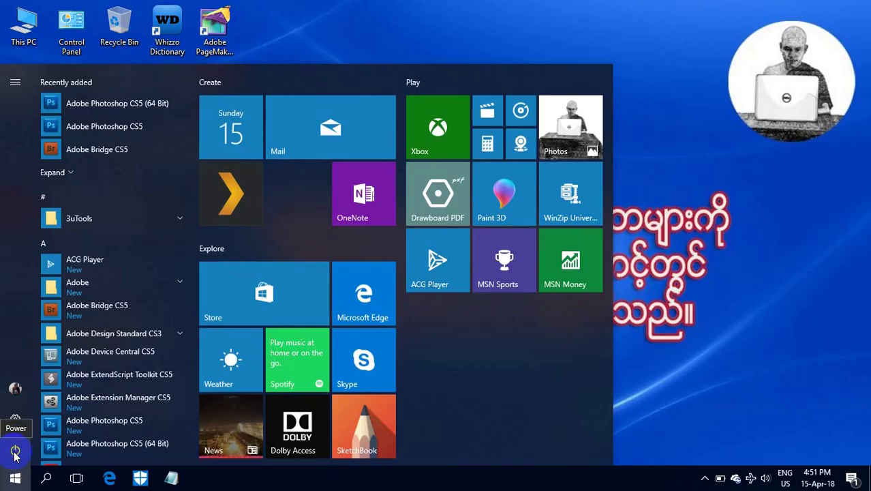
pyautogui.click(15, 451)
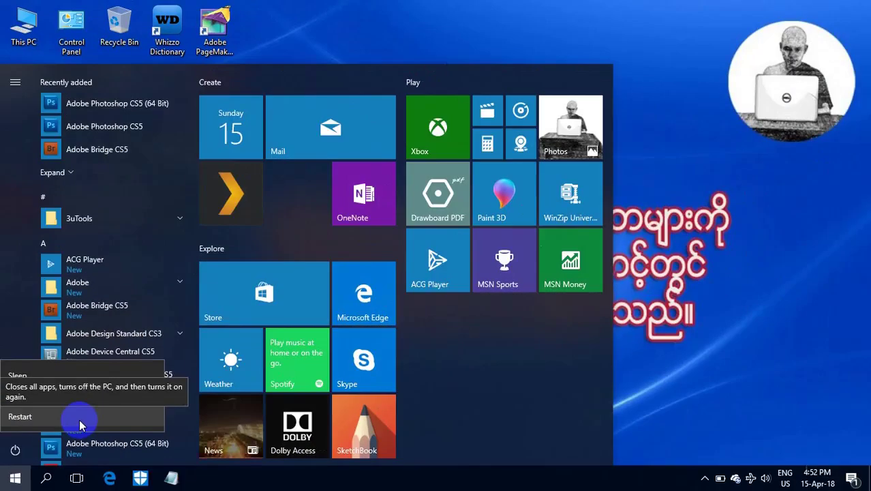
pyautogui.click(521, 23)
pyautogui.click(647, 117)
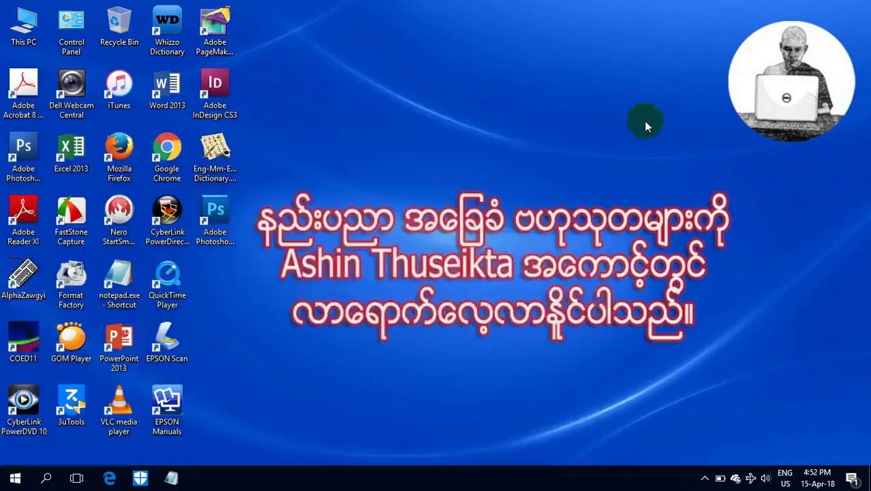